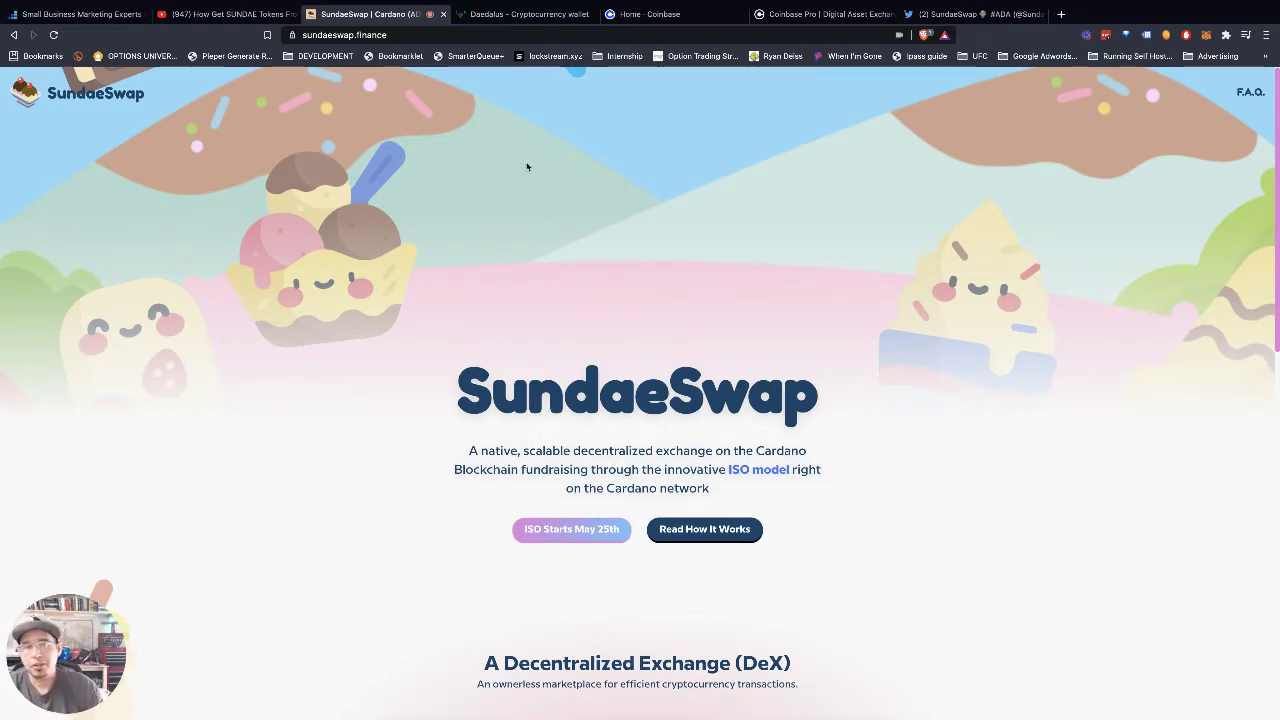
Switch from the SundaeSwap homepage to the Daedalus Wallet site tab
{"action": "left_click", "coordinate": [505, 20]}
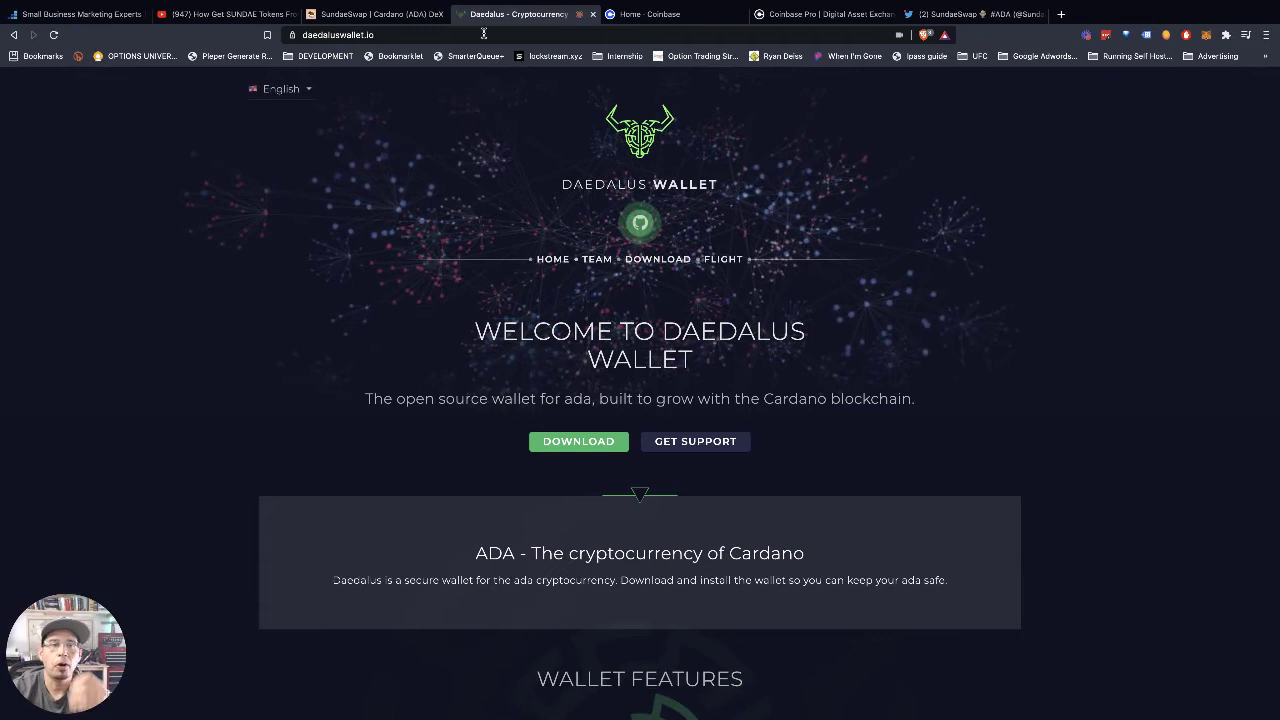
{"action": "left_click", "coordinate": [398, 15]}
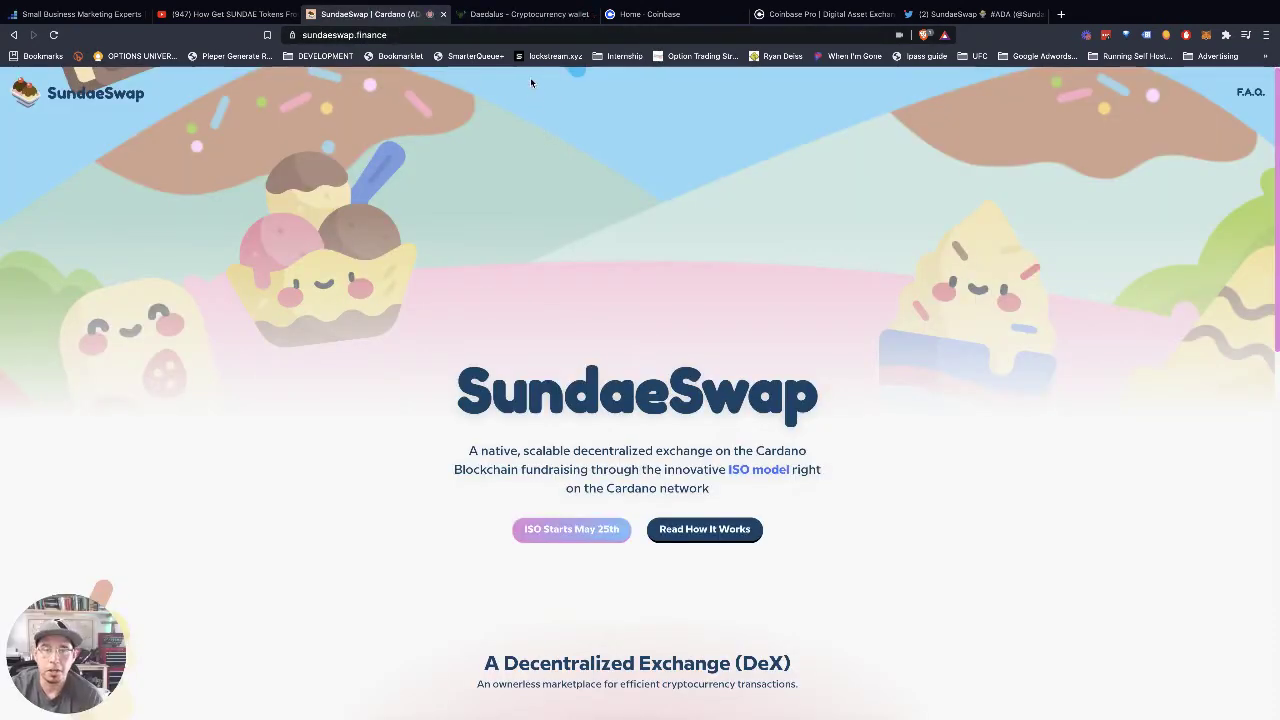
{"action": "left_click", "coordinate": [497, 15]}
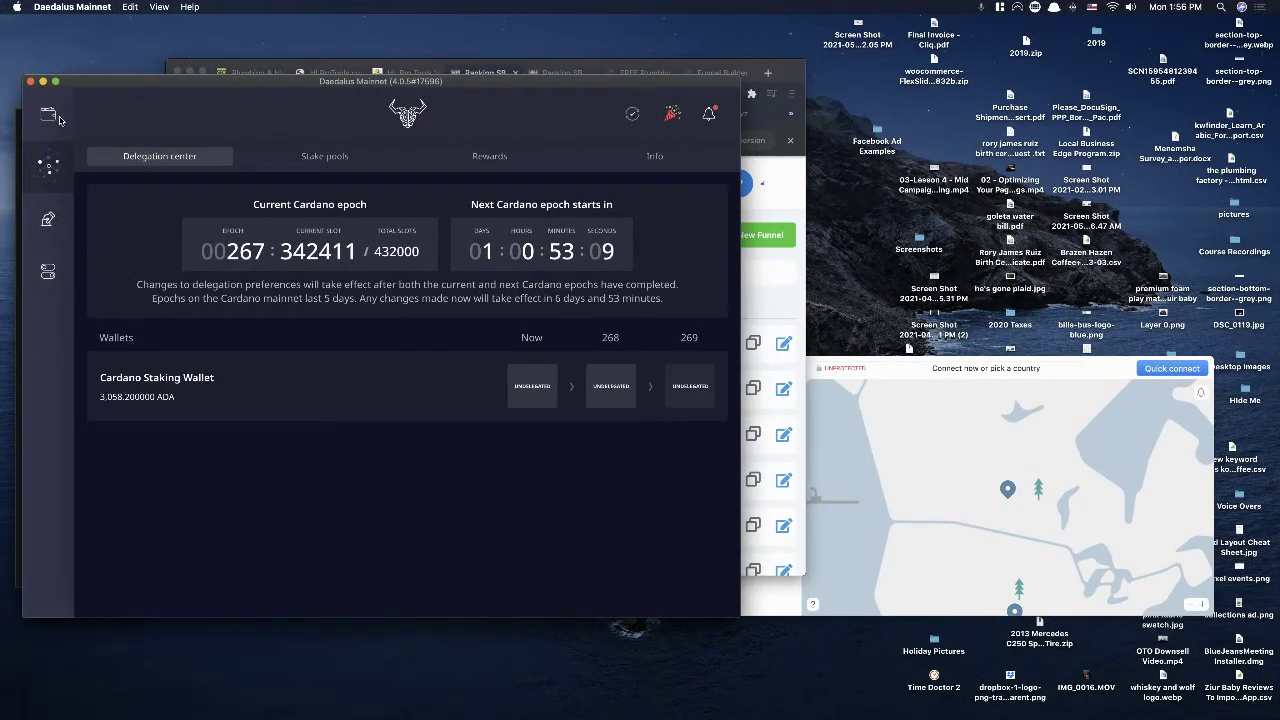
Open the Cardano Staking Wallet's Summary in Daedalus
{"action": "left_click", "coordinate": [60, 119]}
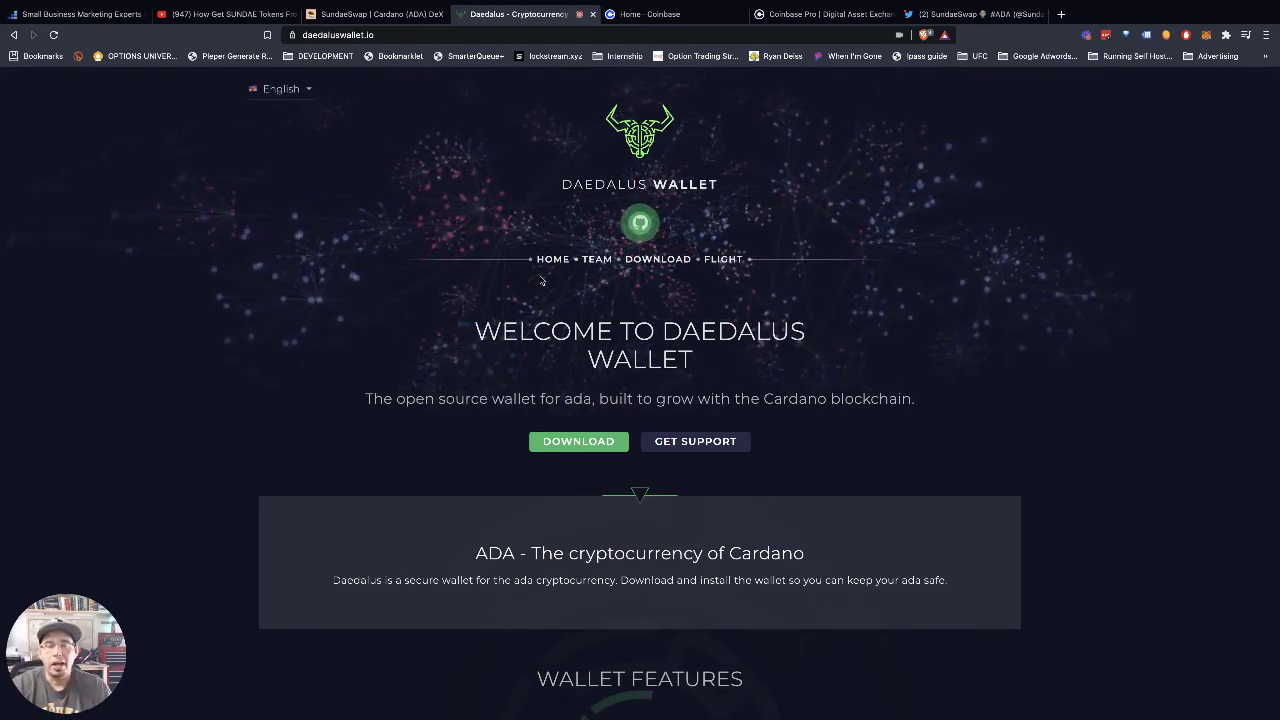
{"action": "mouse_move", "coordinate": [822, 14]}
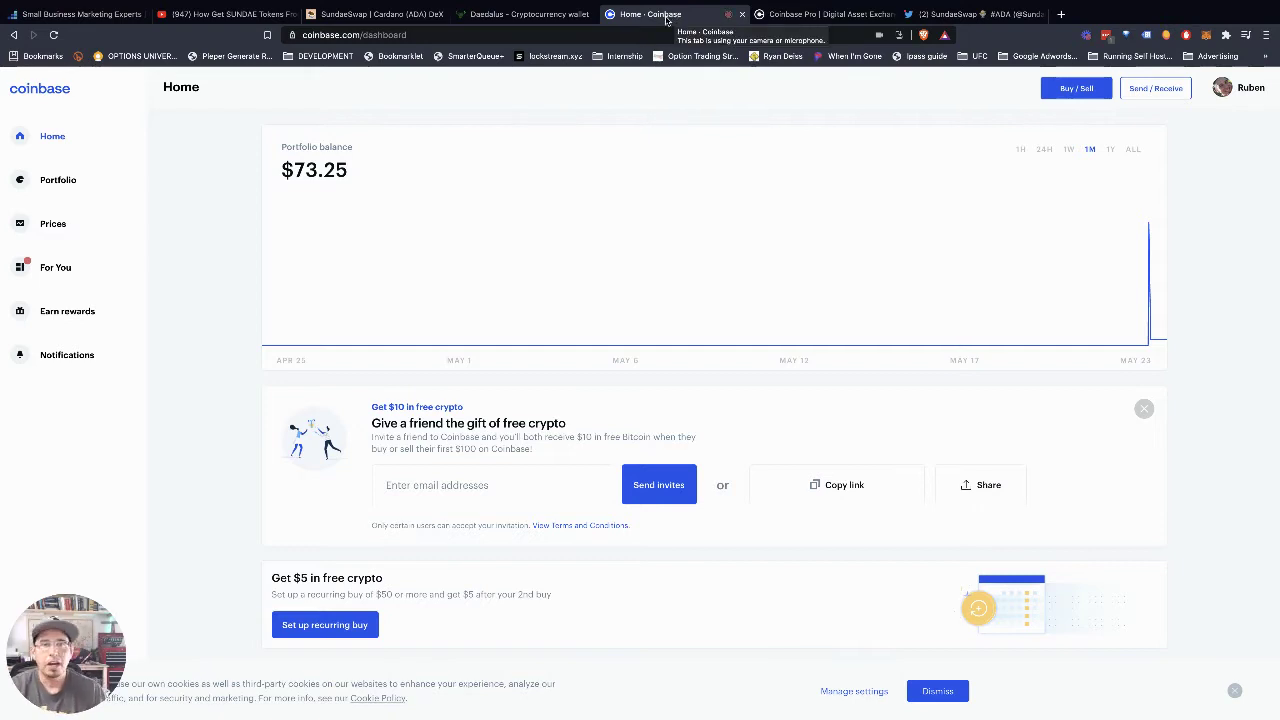
View the Coinbase Pro Default Portfolio balances, then bring the Daedalus wallet forward
{"action": "left_click", "coordinate": [766, 16]}
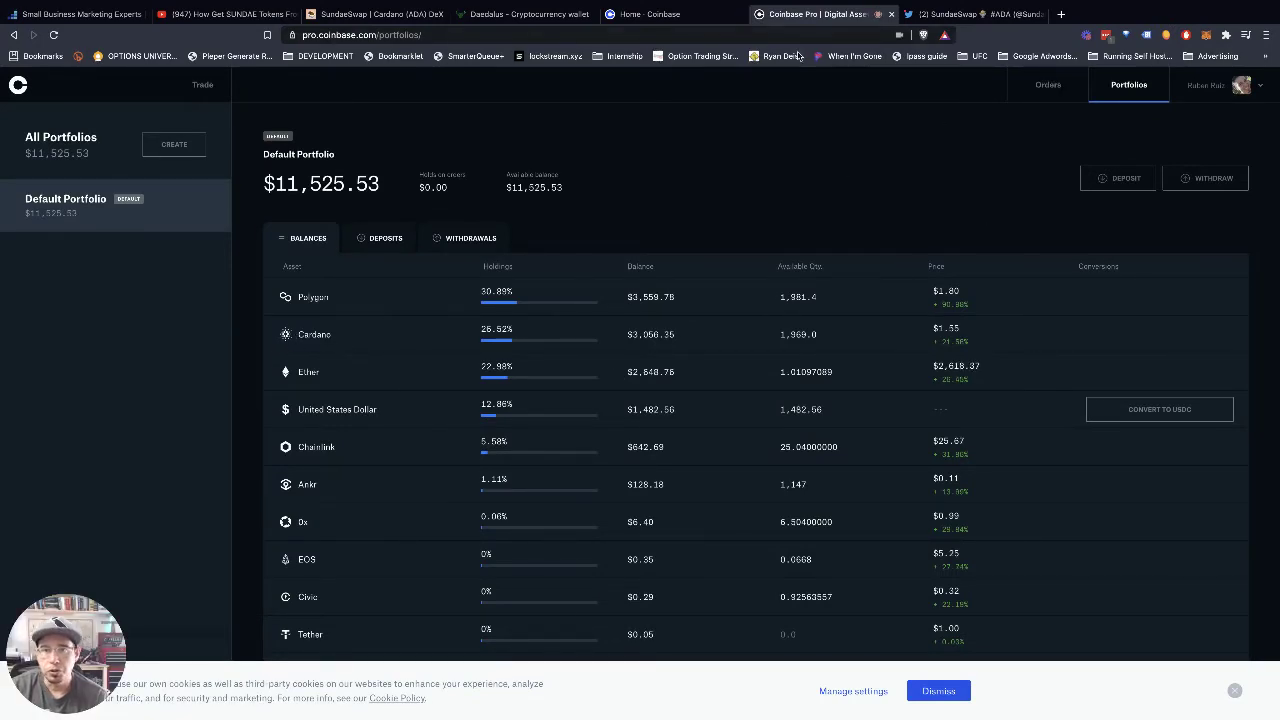
{"action": "key", "text": "super+Tab"}
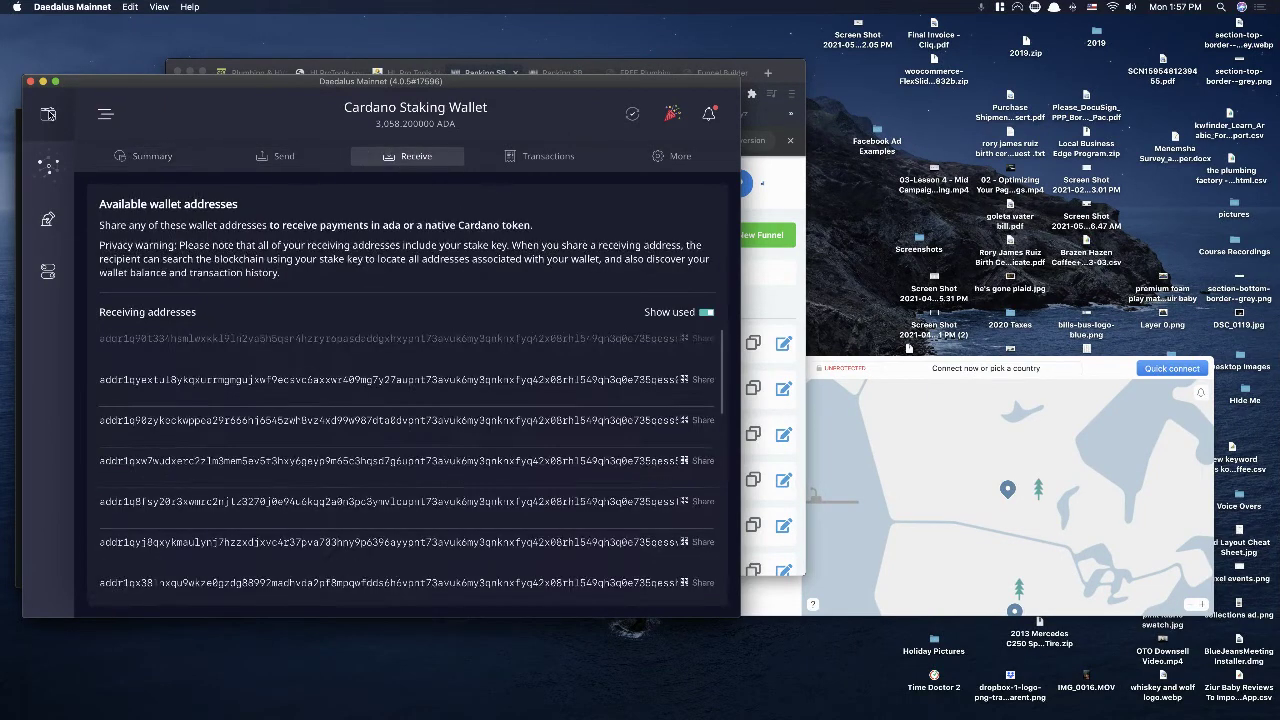
Copy the second, then the first, Daedalus receiving address to the clipboard
{"action": "left_click", "coordinate": [48, 113]}
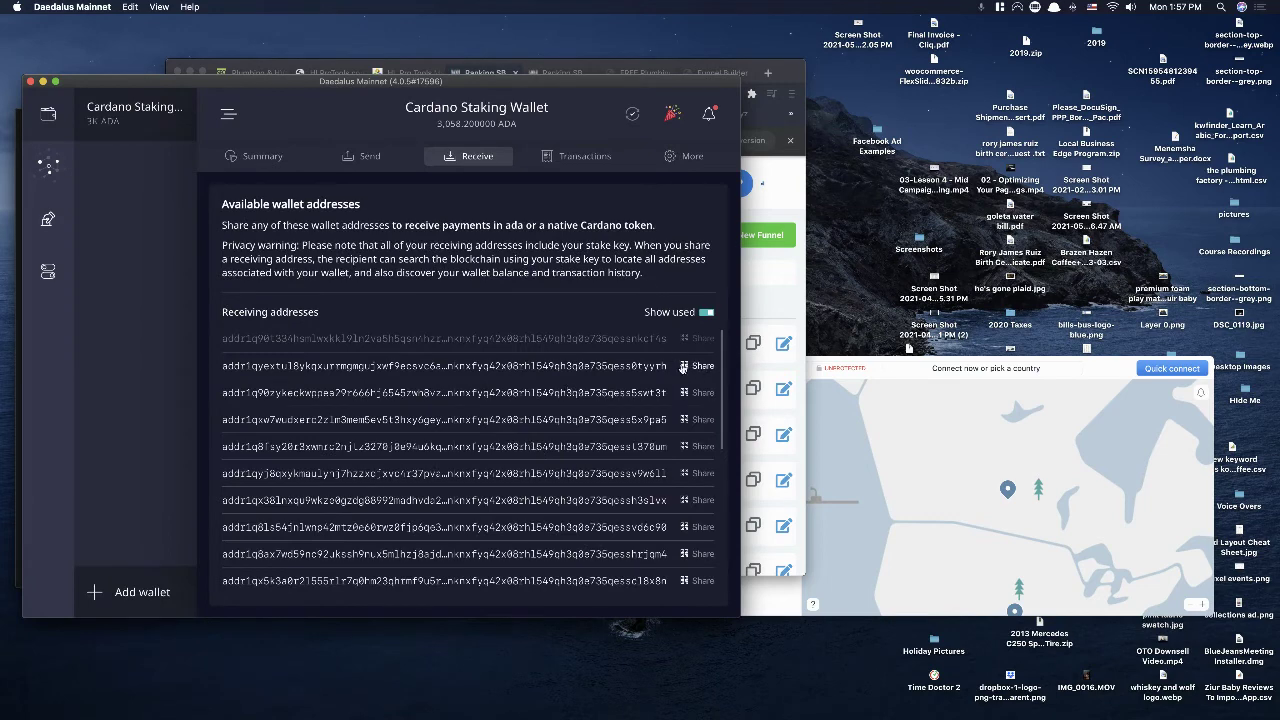
{"action": "left_click", "coordinate": [650, 368]}
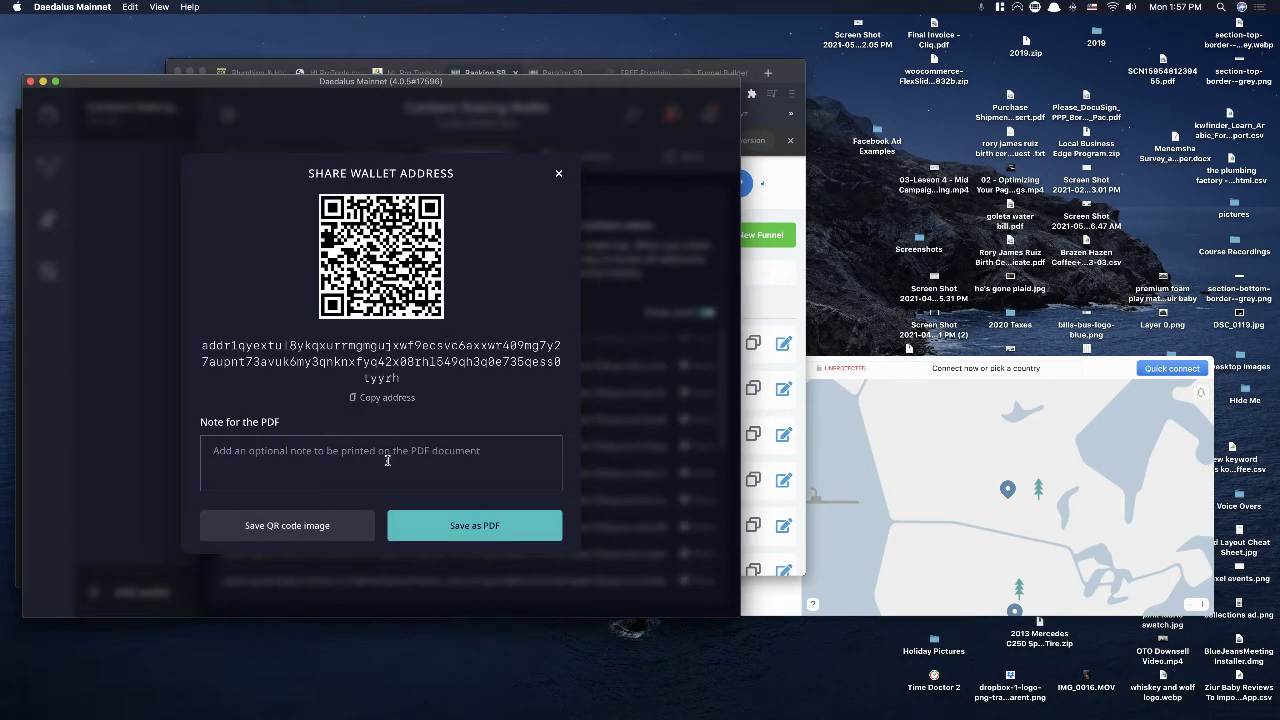
{"action": "left_click", "coordinate": [370, 400]}
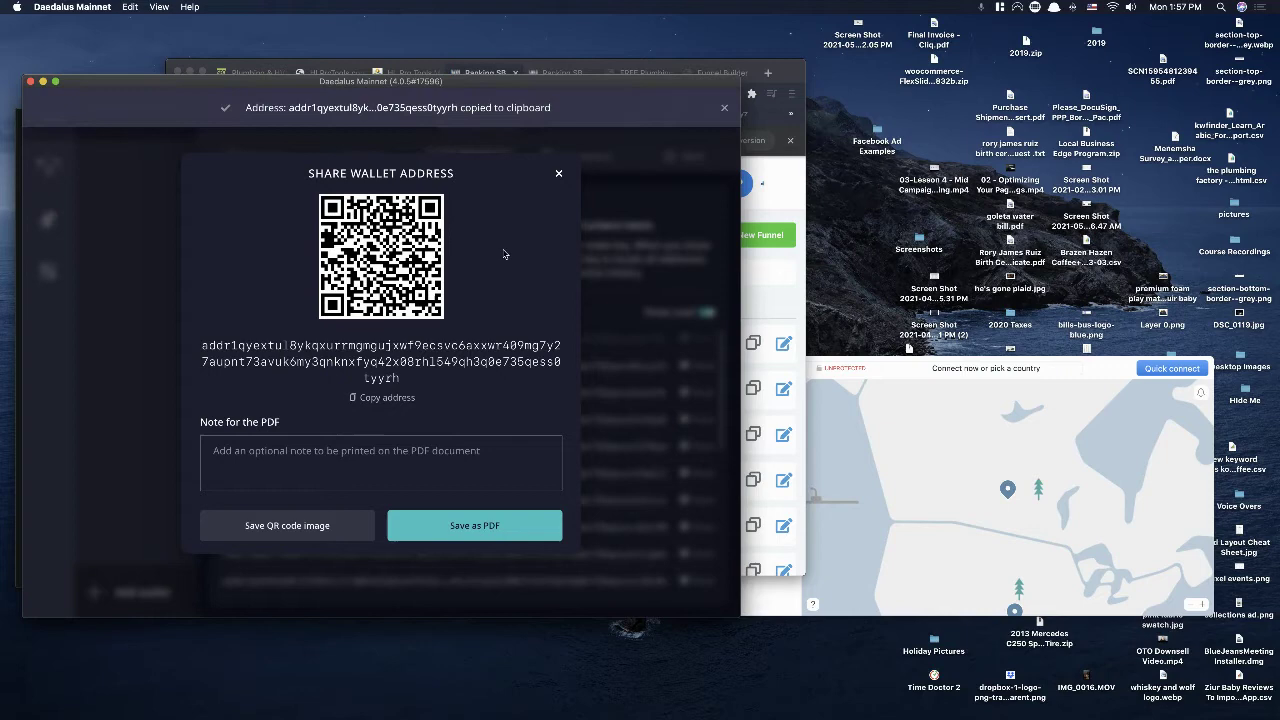
{"action": "left_click", "coordinate": [557, 175]}
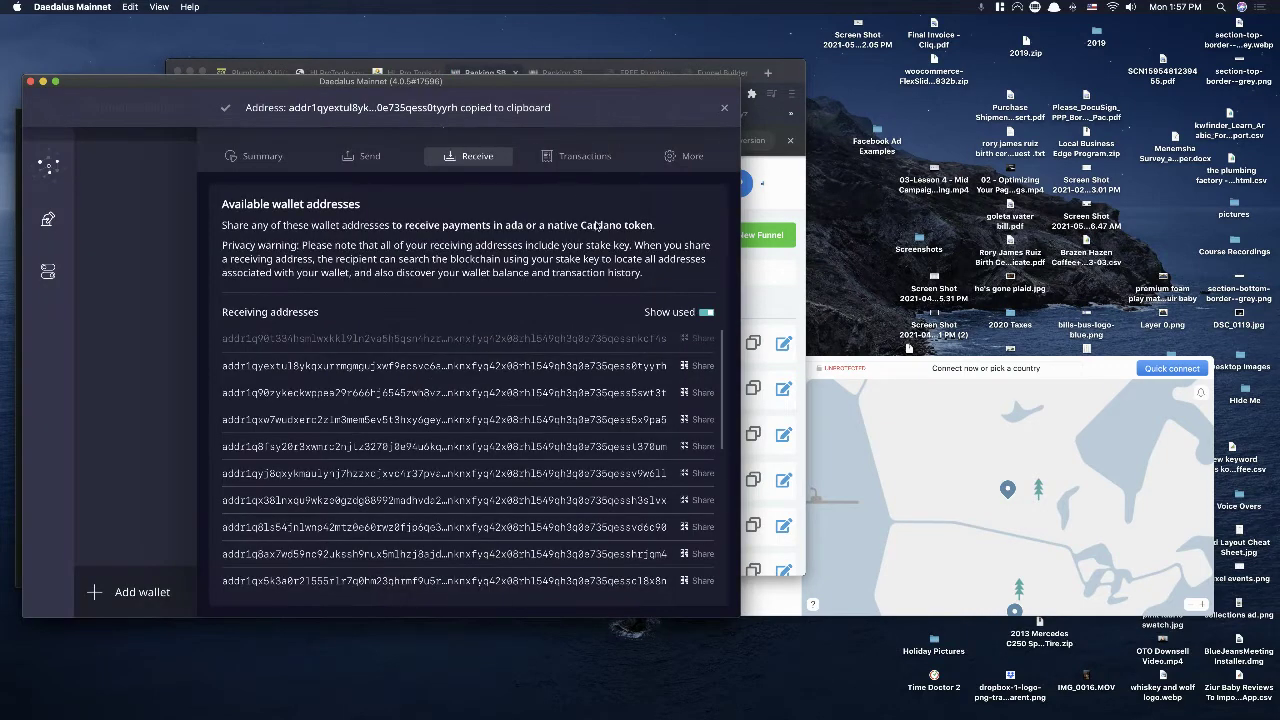
{"action": "left_click", "coordinate": [683, 339]}
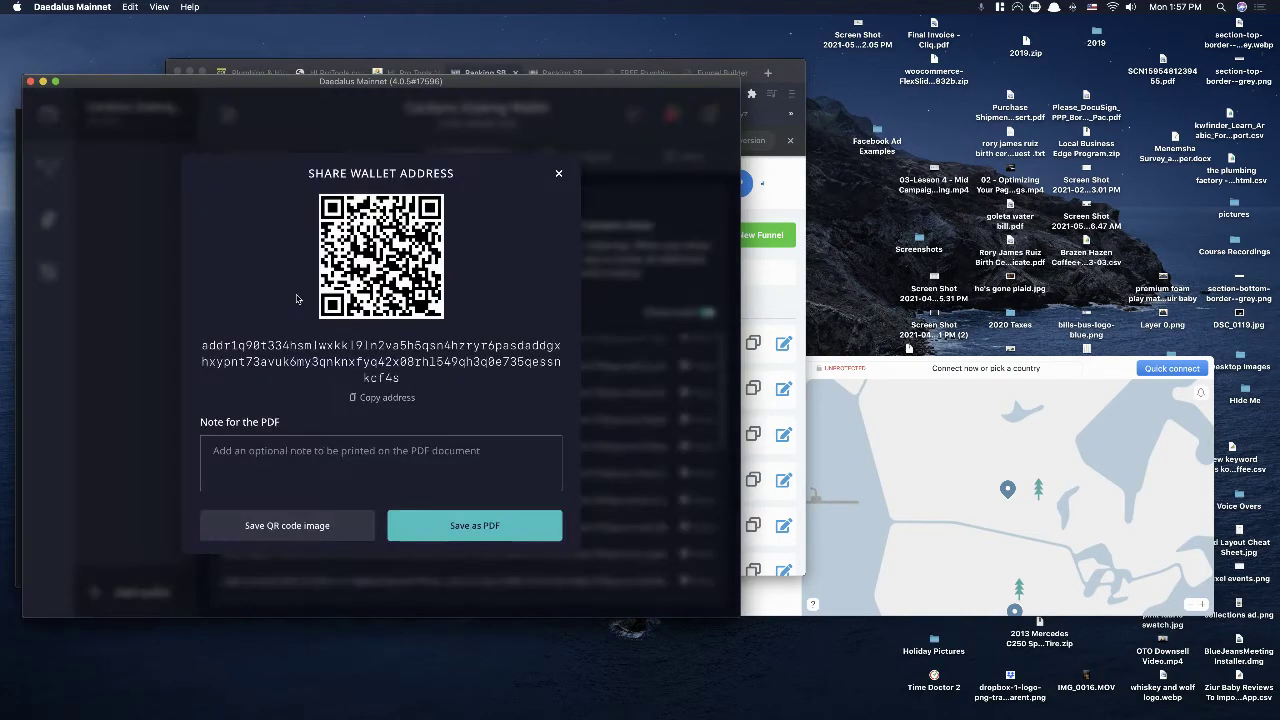
{"action": "left_click", "coordinate": [380, 400]}
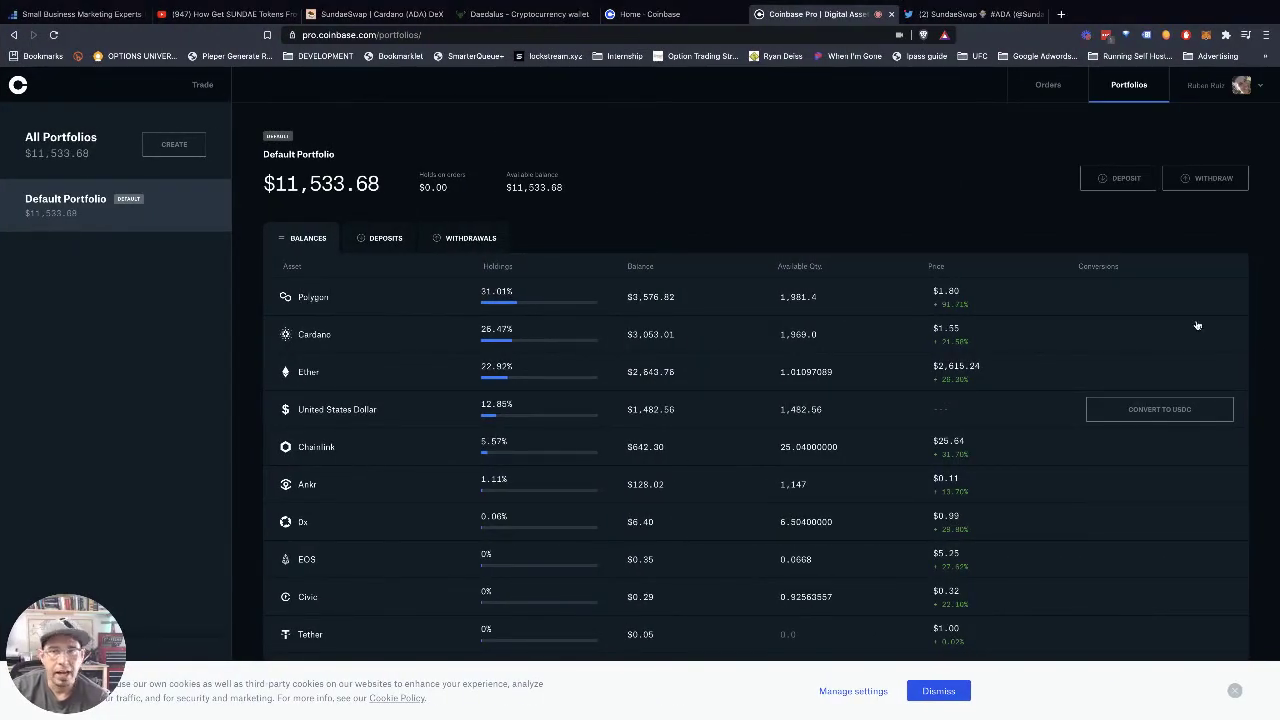
Start an ADA withdrawal to an external crypto address in Coinbase Pro
{"action": "left_click", "coordinate": [1112, 180]}
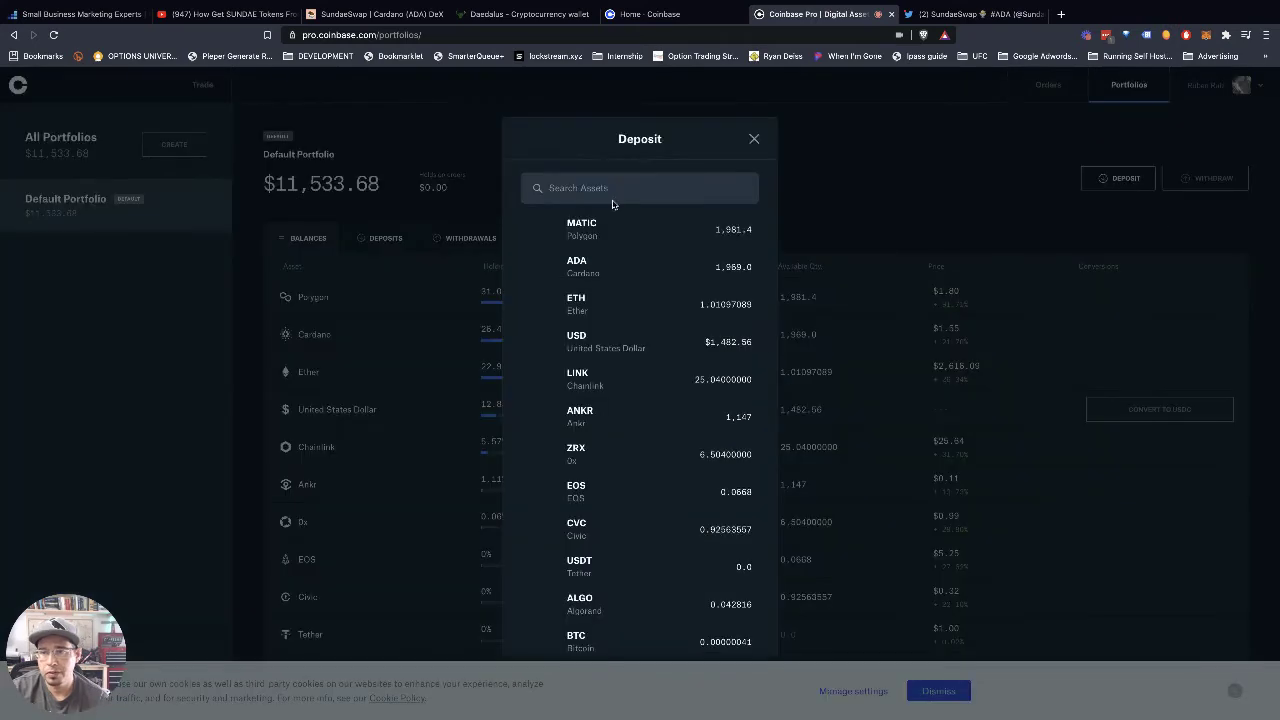
{"action": "left_click", "coordinate": [754, 139]}
{"action": "left_click", "coordinate": [1227, 179]}
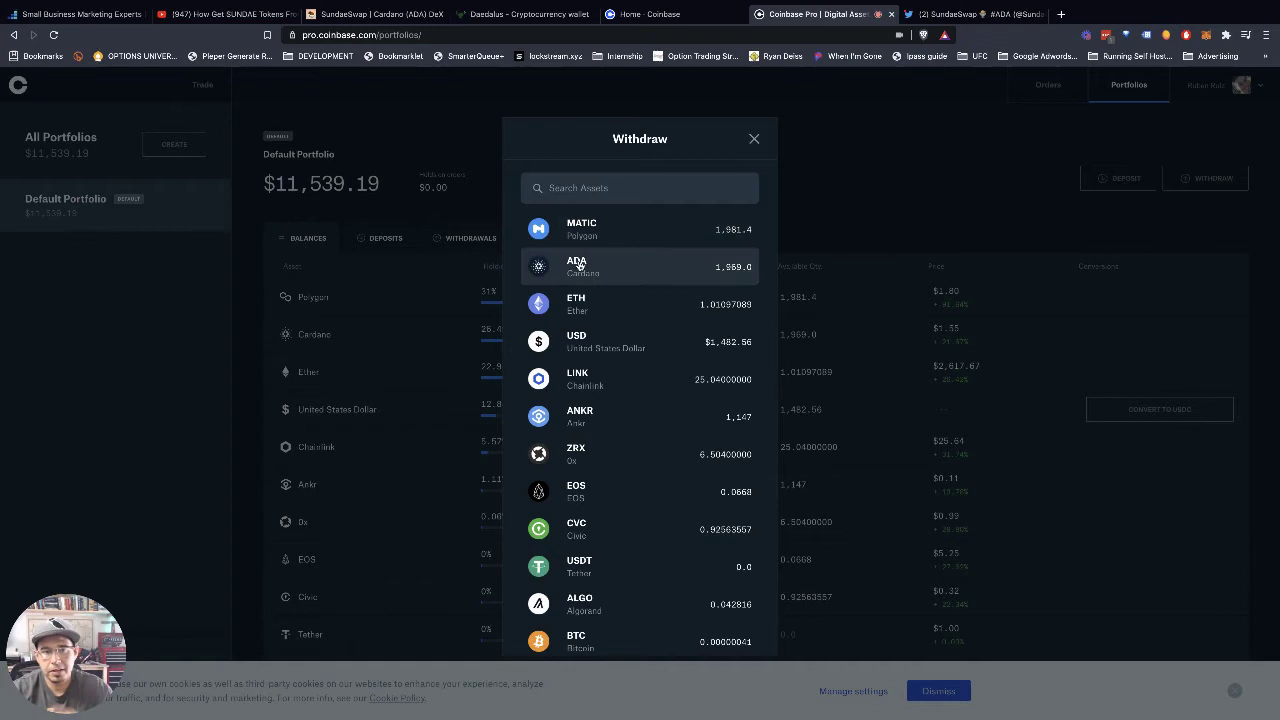
{"action": "left_click", "coordinate": [586, 266]}
{"action": "left_click", "coordinate": [594, 172]}
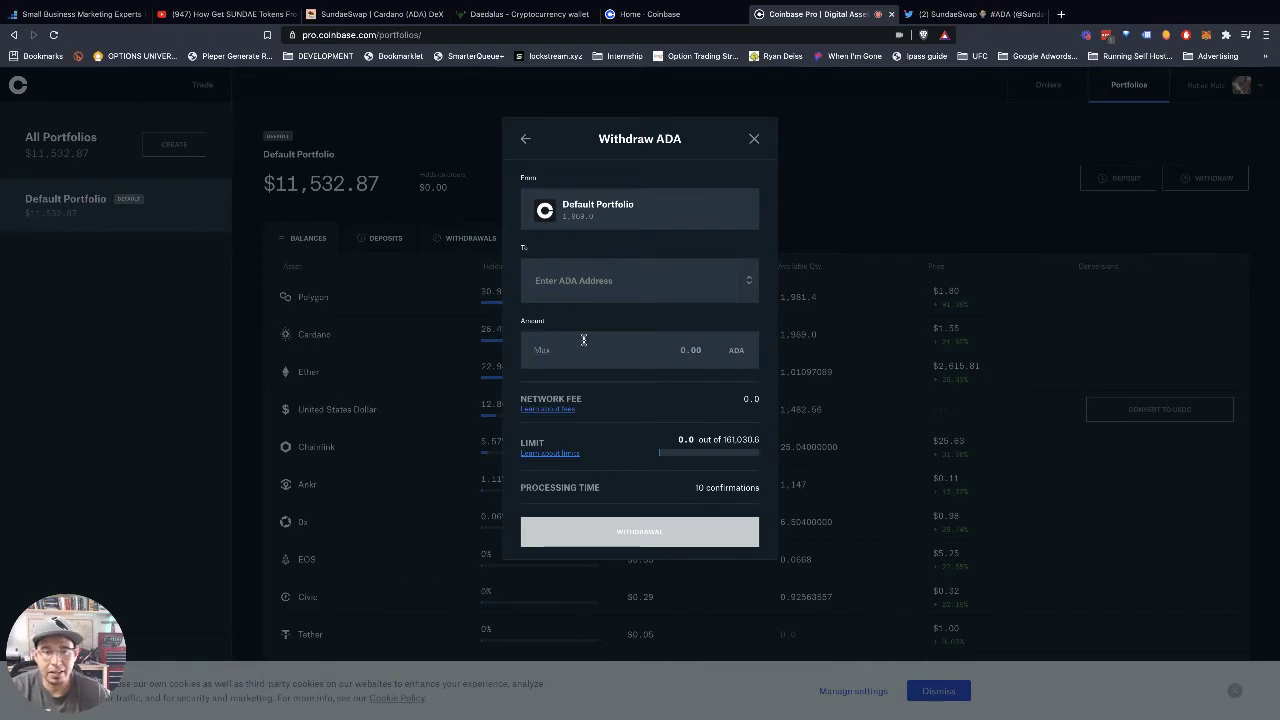
Use the pasted Daedalus address as destination and request a 1 ADA withdrawal
{"action": "left_click", "coordinate": [561, 282]}
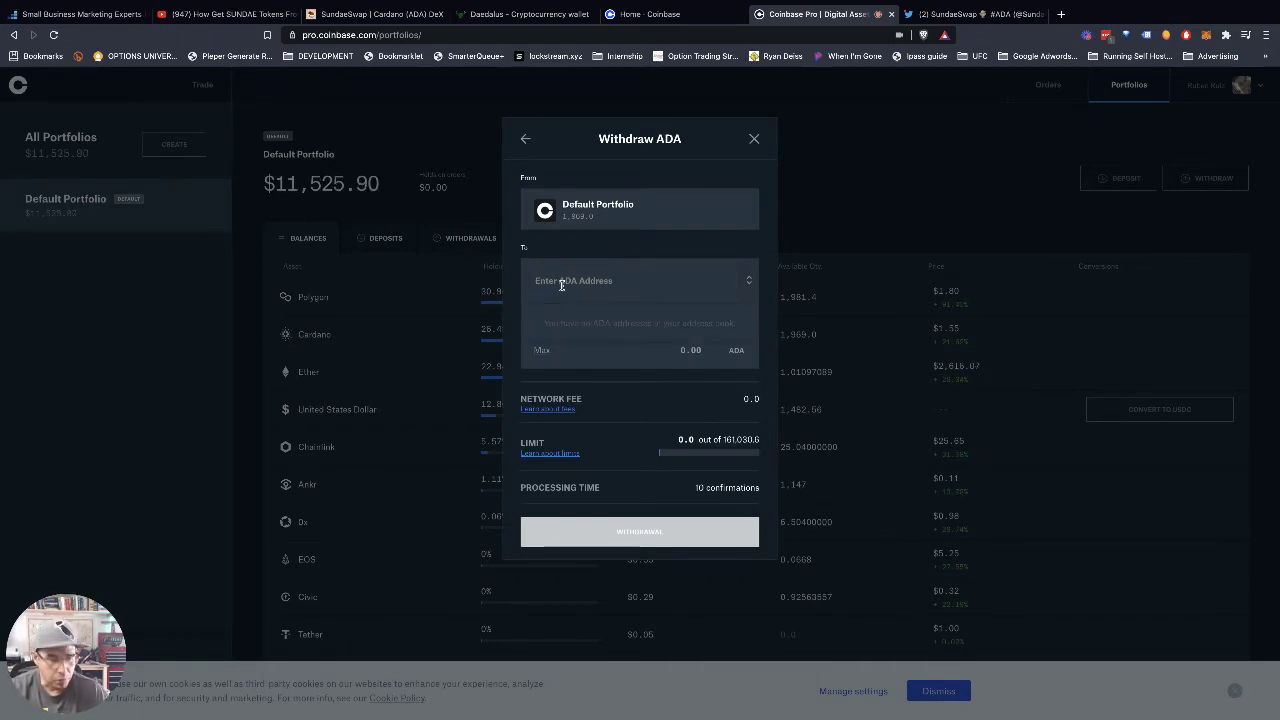
{"action": "key", "text": "ctrl+v"}
{"action": "left_click", "coordinate": [782, 289]}
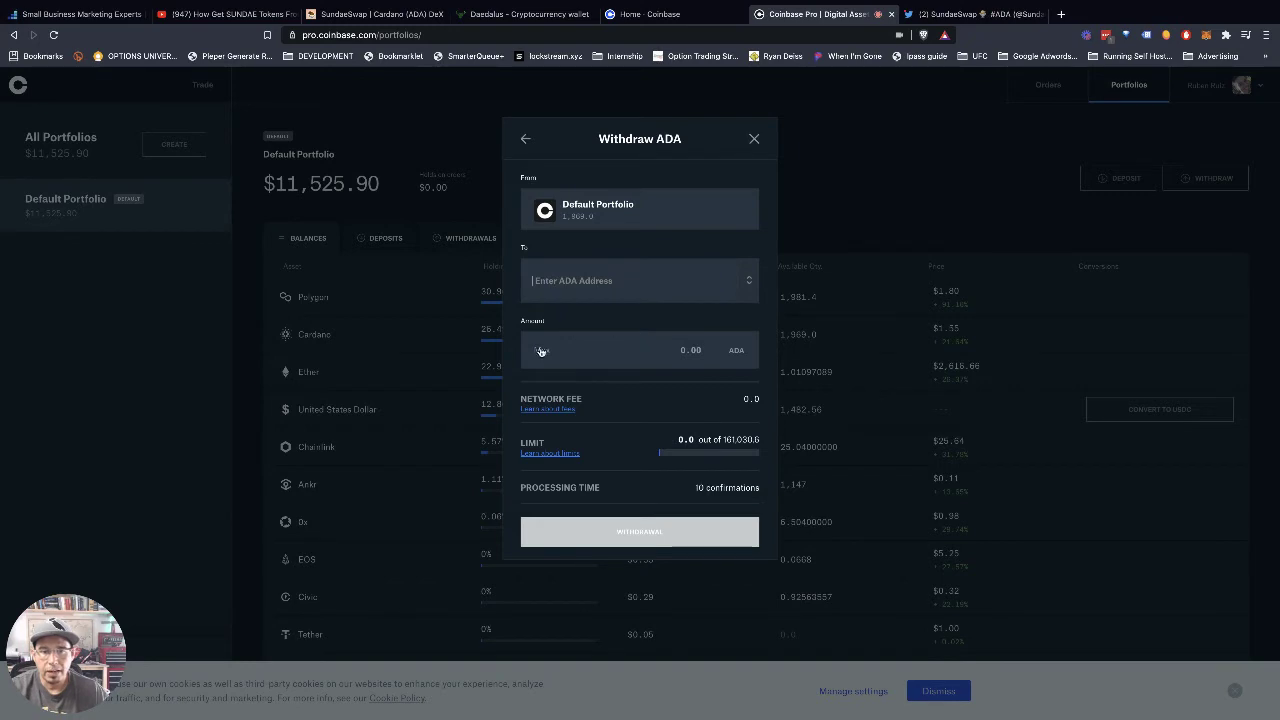
{"action": "left_click", "coordinate": [614, 285]}
{"action": "key", "text": "ctrl+v"}
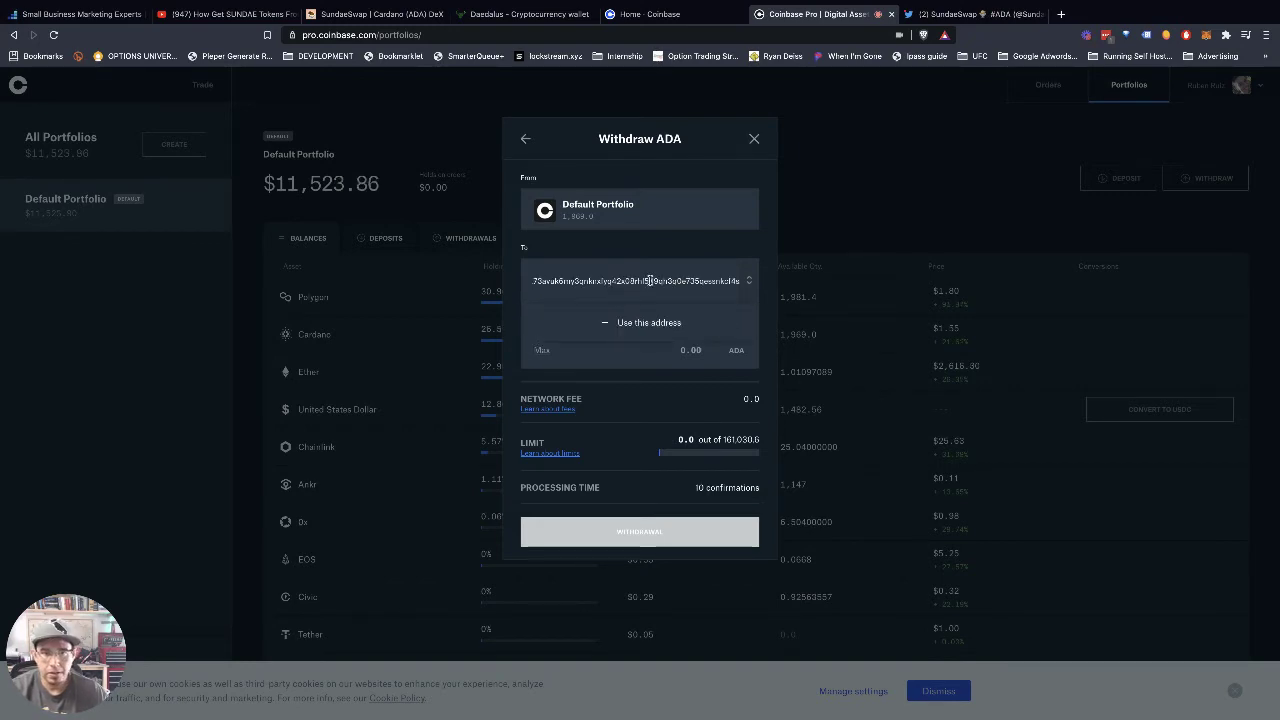
{"action": "left_click", "coordinate": [659, 323]}
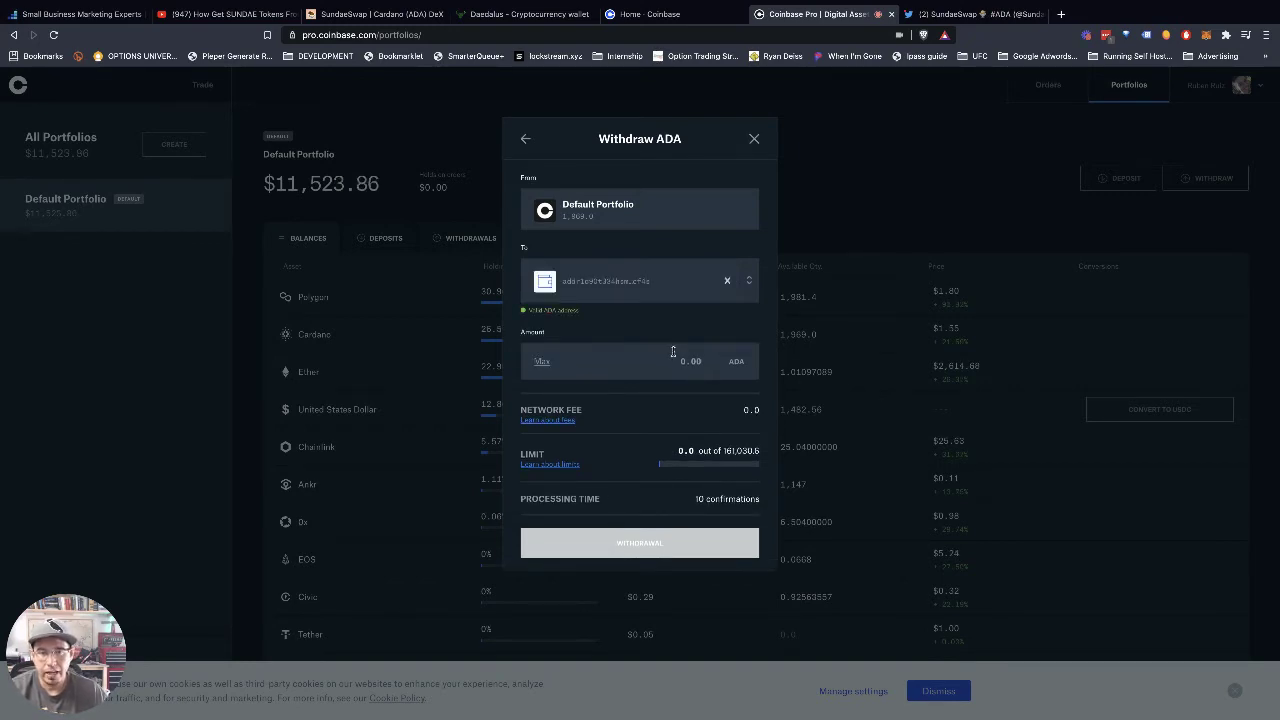
{"action": "type", "text": "1"}
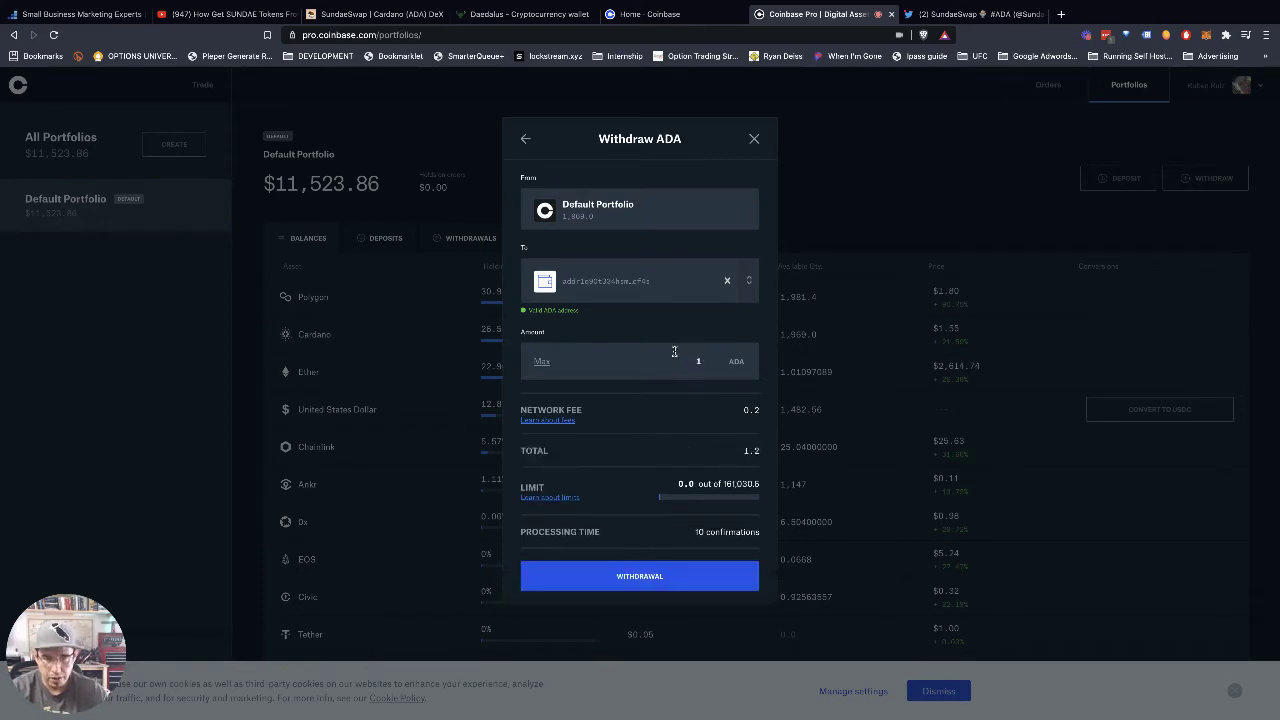
{"action": "left_click", "coordinate": [672, 569]}
{"action": "left_click", "coordinate": [777, 400]}
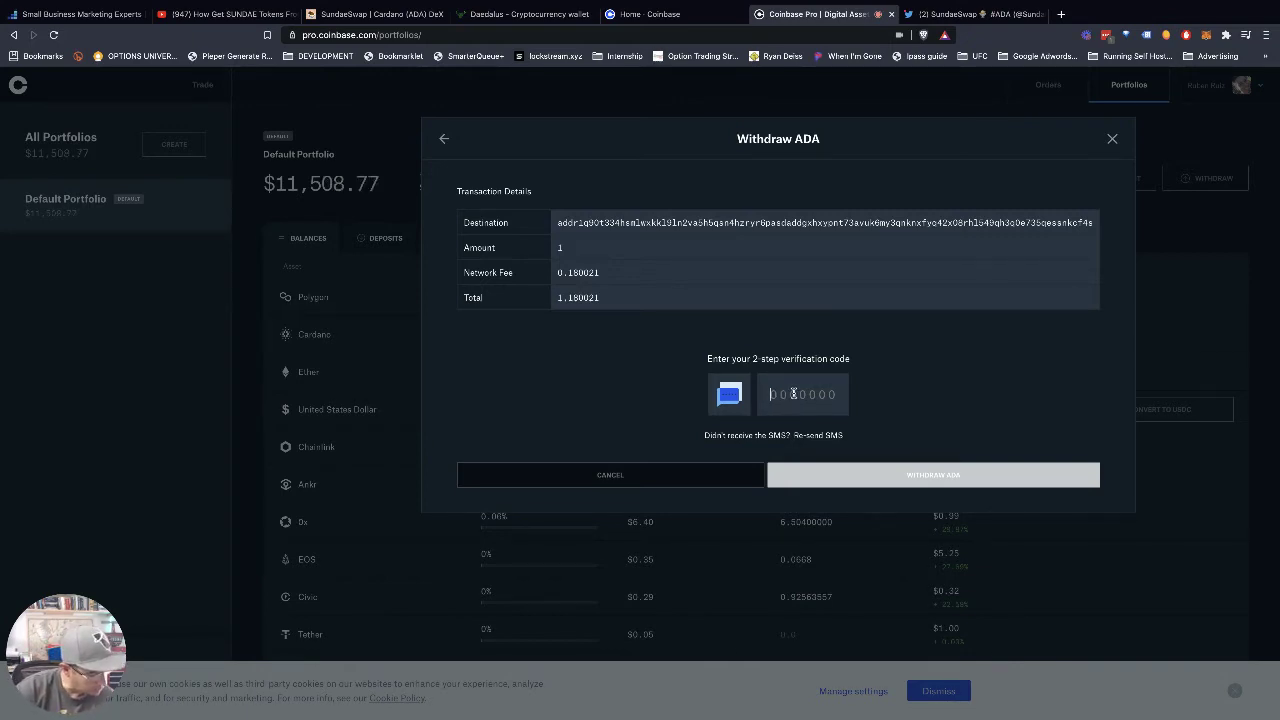
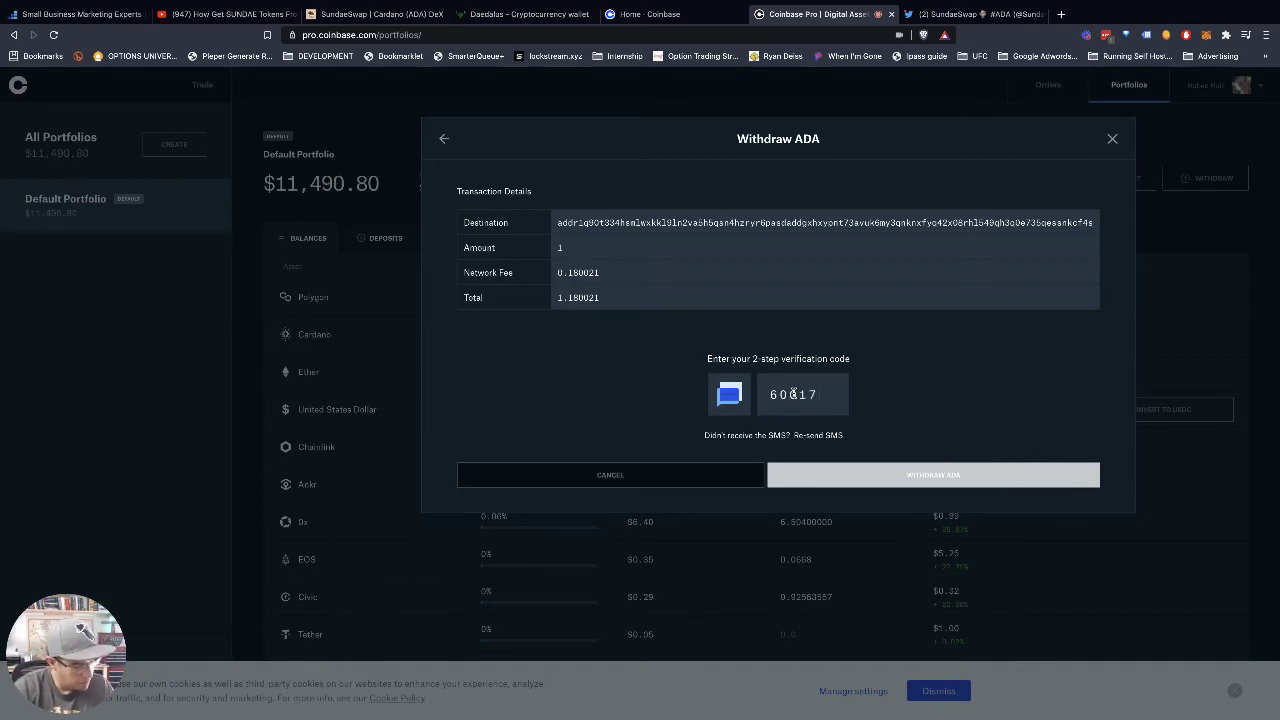
Enter the SMS verification code to confirm the 1 ADA withdrawal, then dismiss the success message
{"action": "key", "text": "Return"}
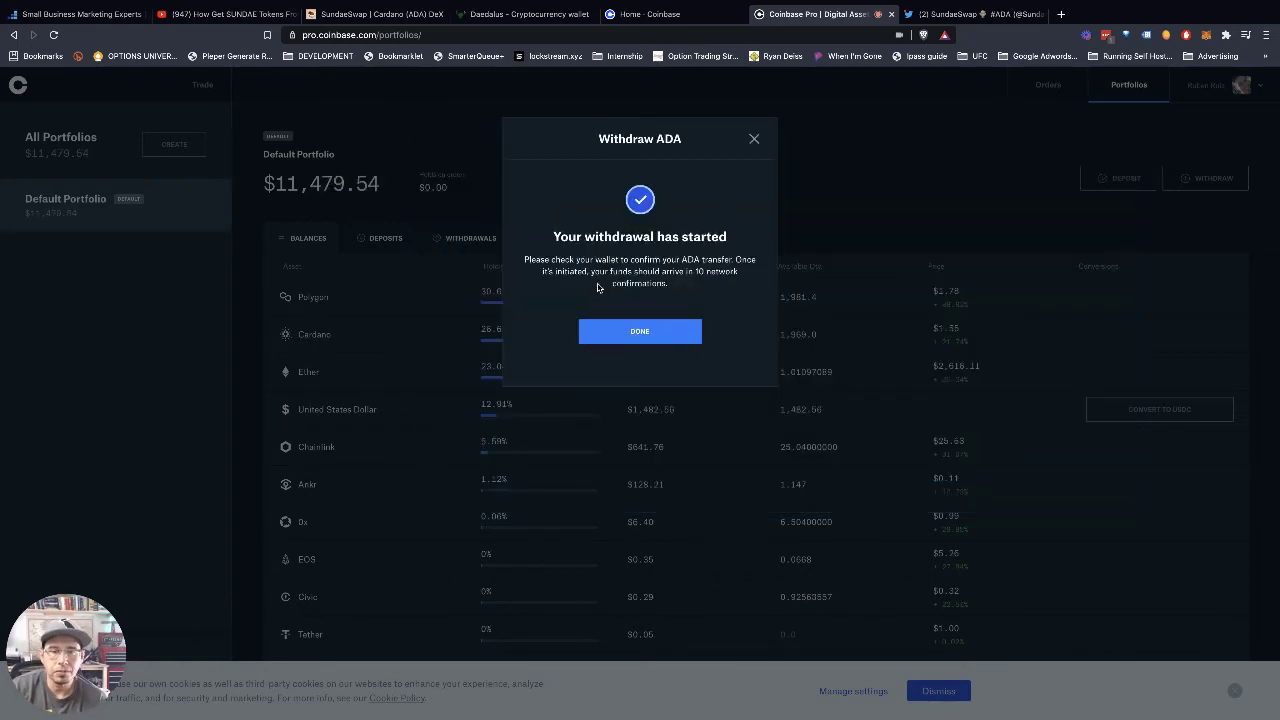
{"action": "left_click", "coordinate": [758, 141]}
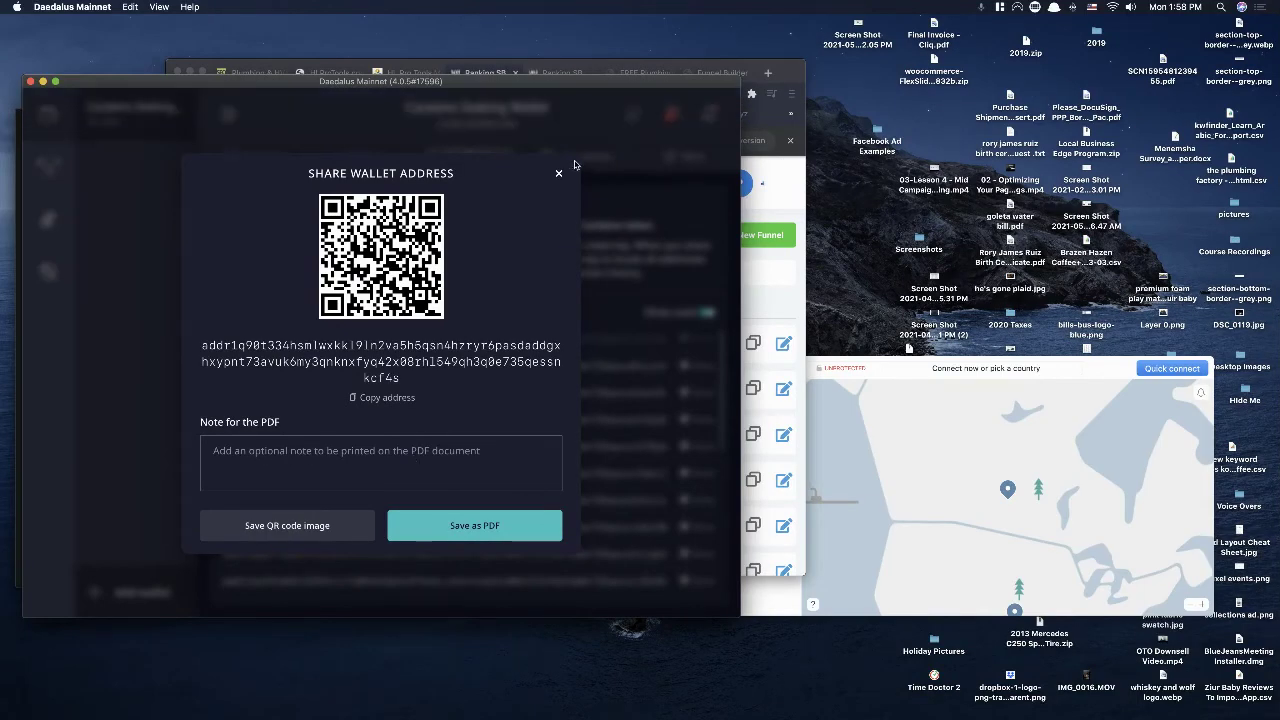
Close the address-sharing panel, confirm the 1 ADA arrived, and show the delegation center
{"action": "left_click", "coordinate": [560, 173]}
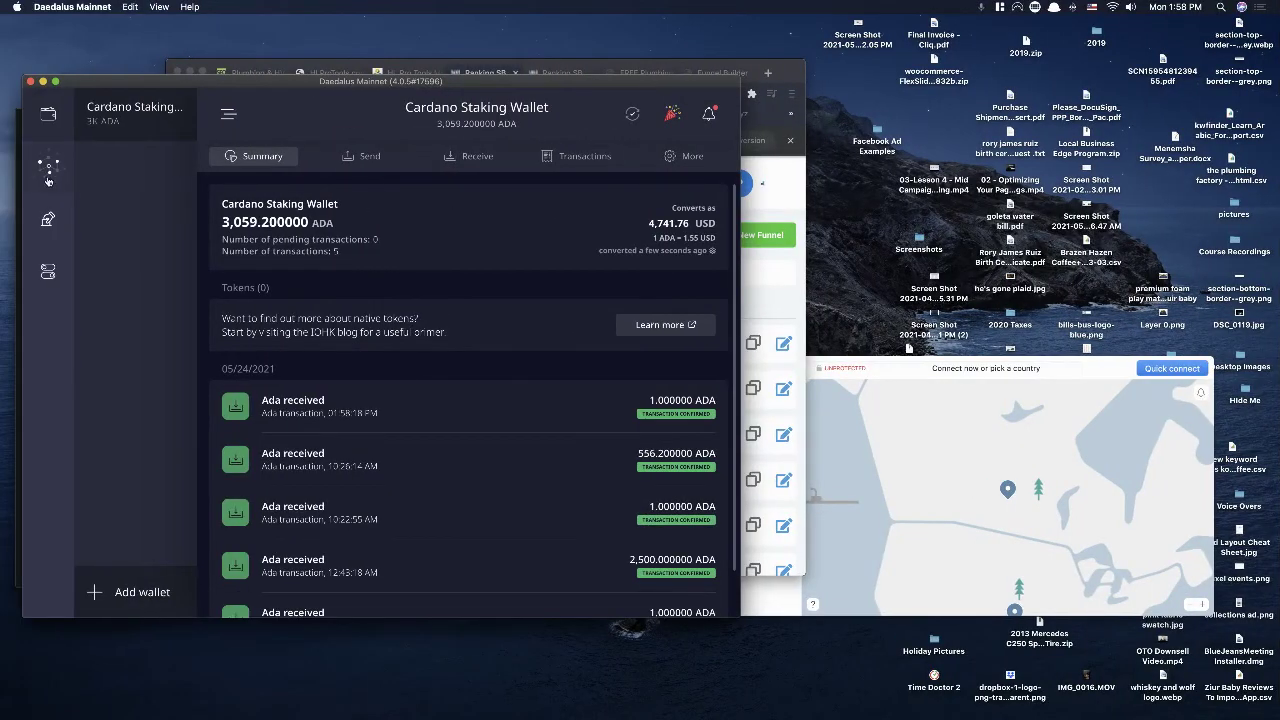
{"action": "left_click", "coordinate": [48, 116]}
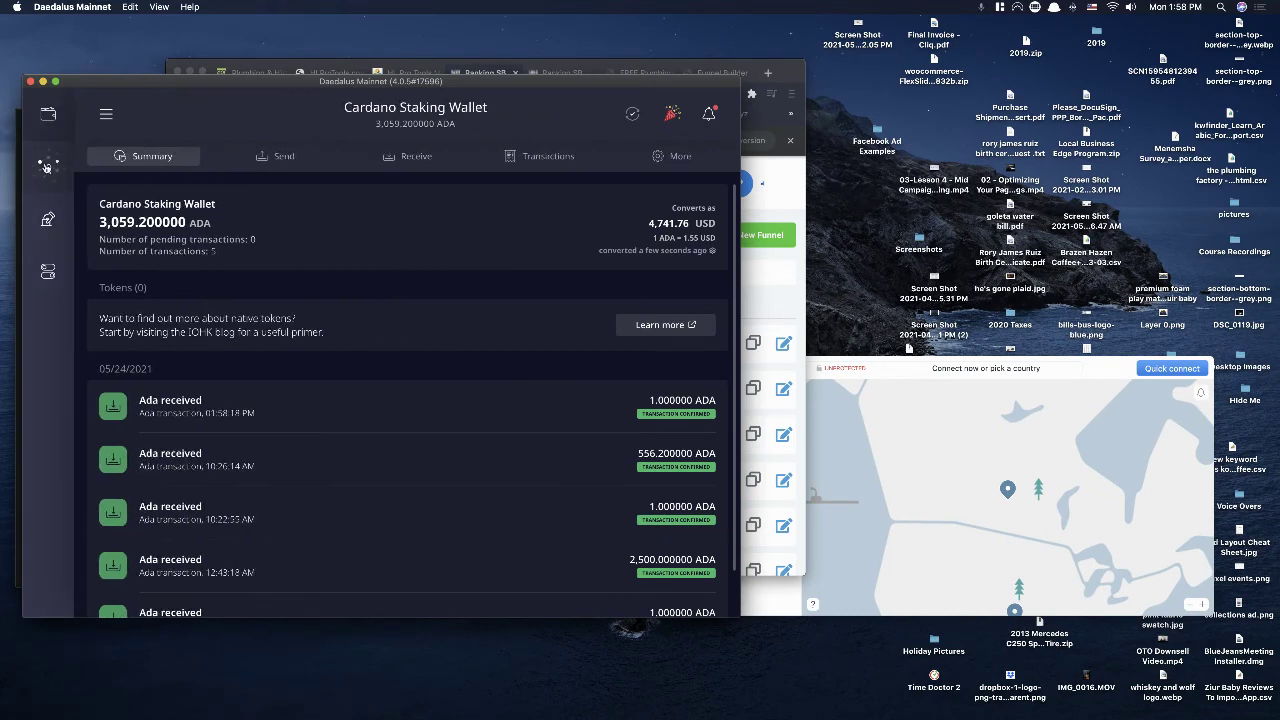
{"action": "left_click", "coordinate": [46, 166]}
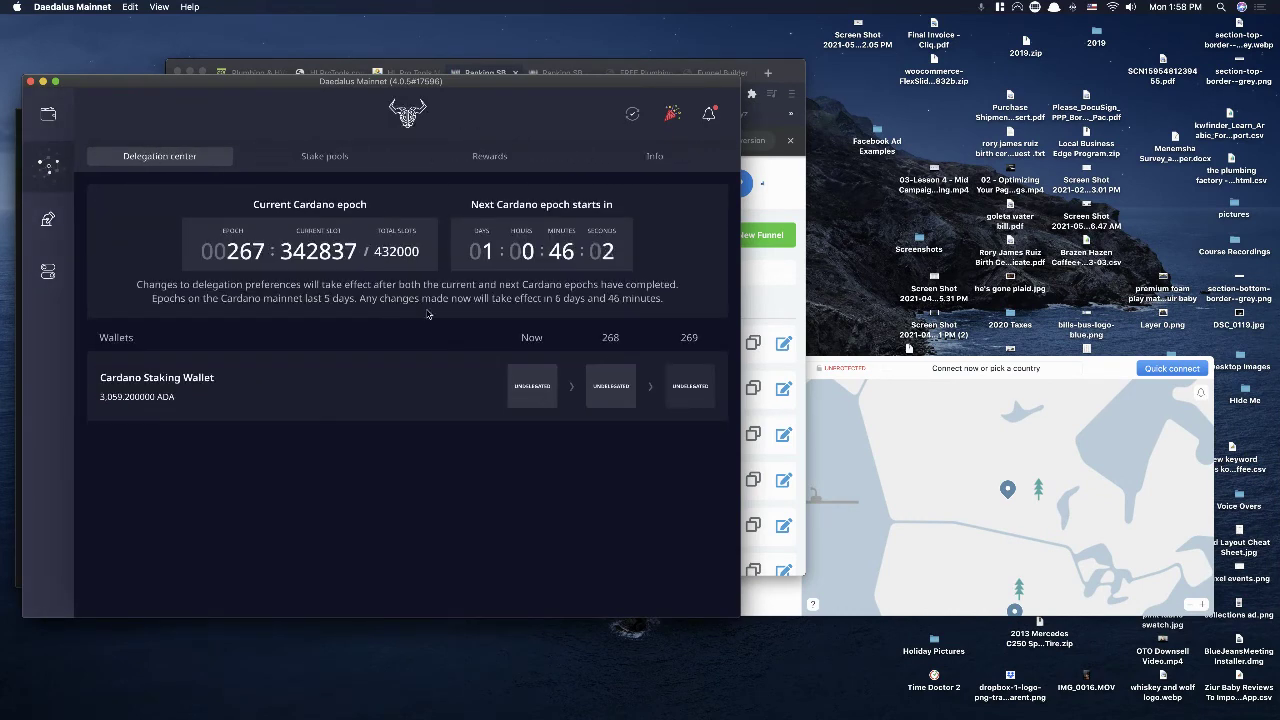
{"action": "left_click", "coordinate": [689, 411]}
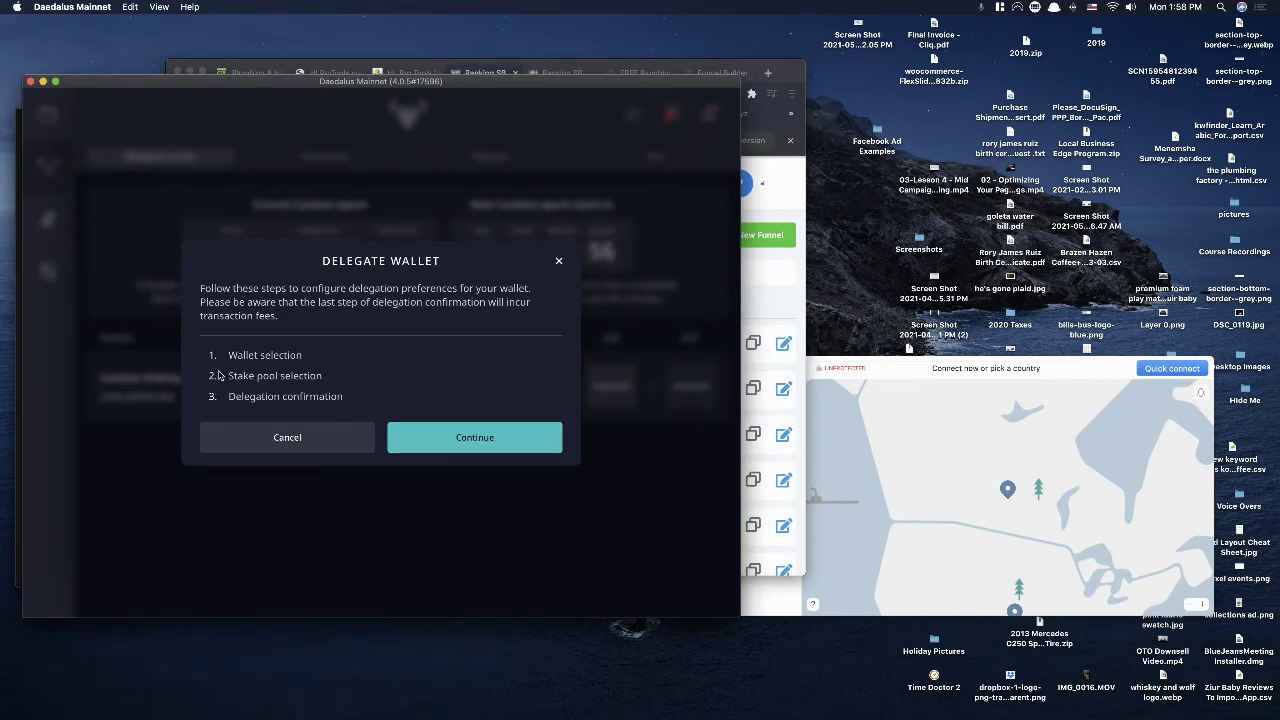
{"action": "left_click", "coordinate": [436, 444]}
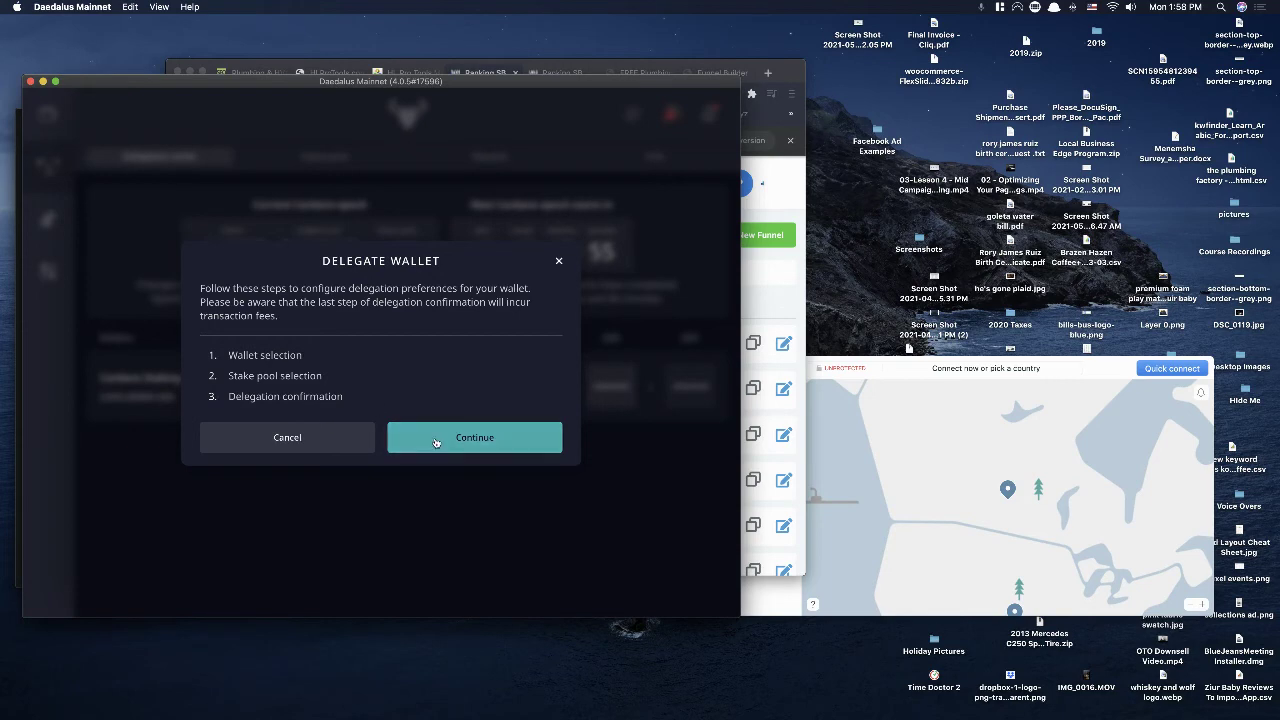
{"action": "left_click", "coordinate": [352, 400]}
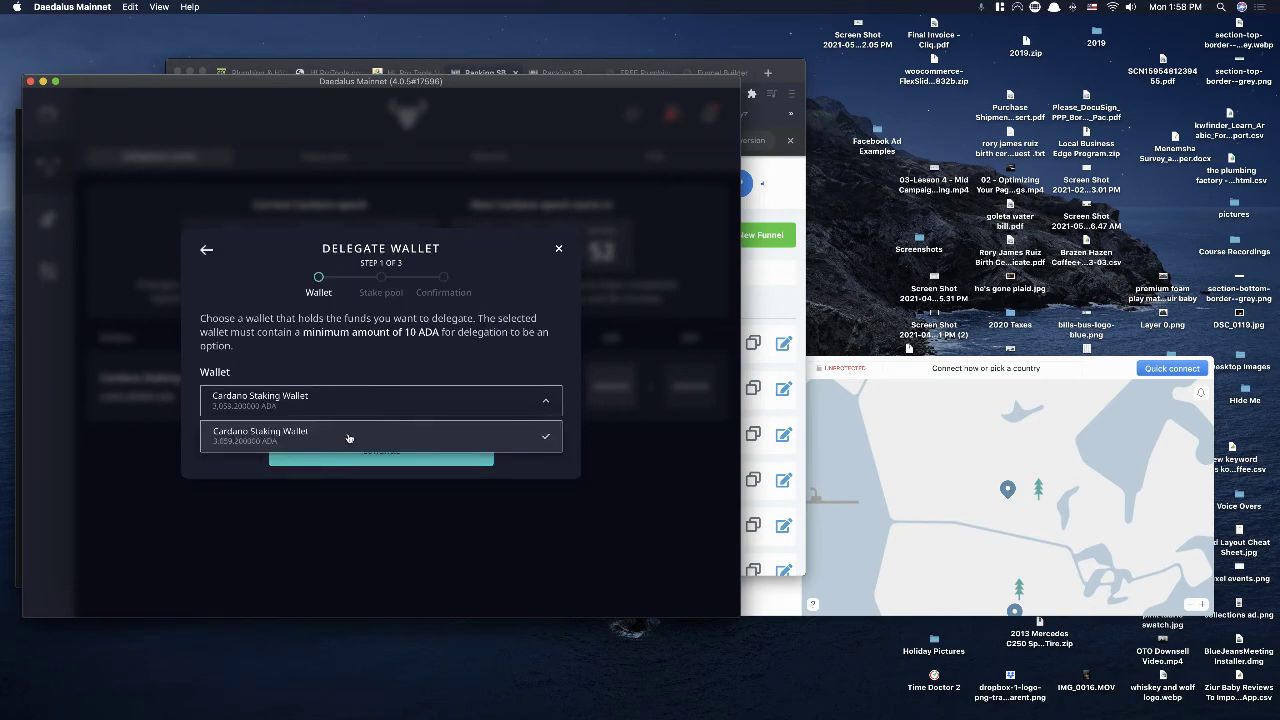
{"action": "left_click", "coordinate": [348, 437]}
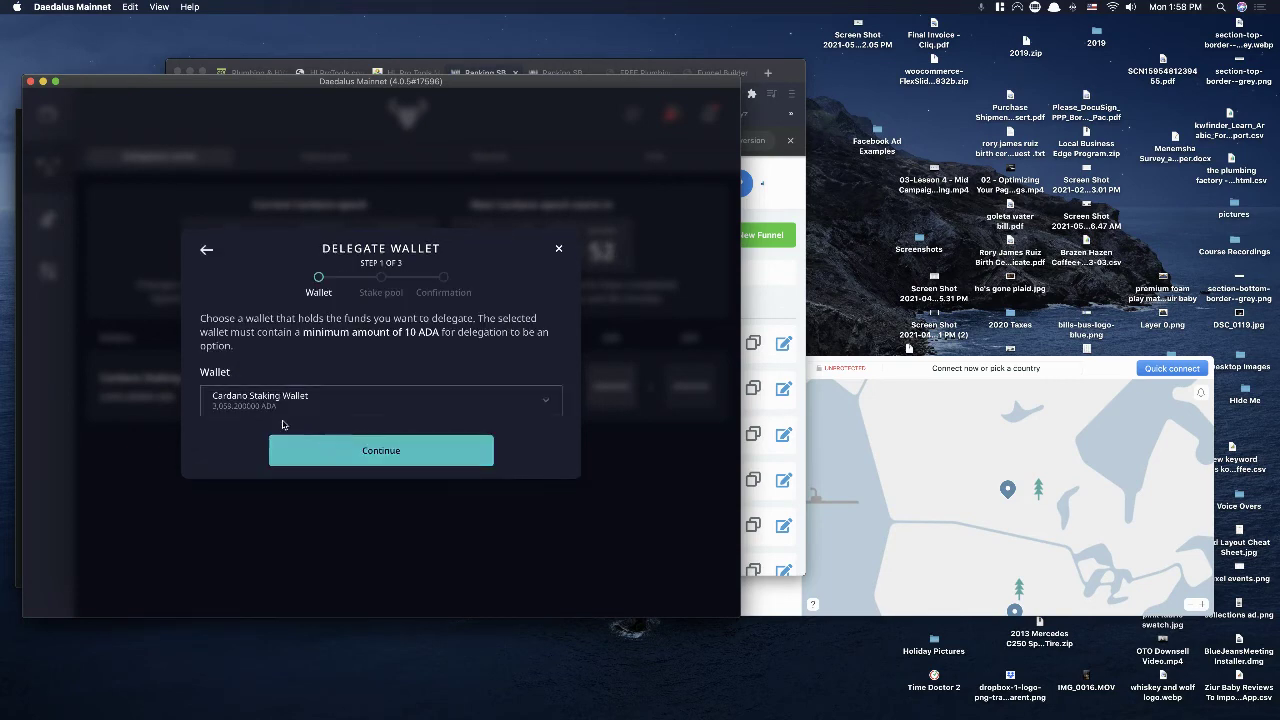
{"action": "left_click", "coordinate": [394, 455]}
{"action": "type", "text": "ticker"}
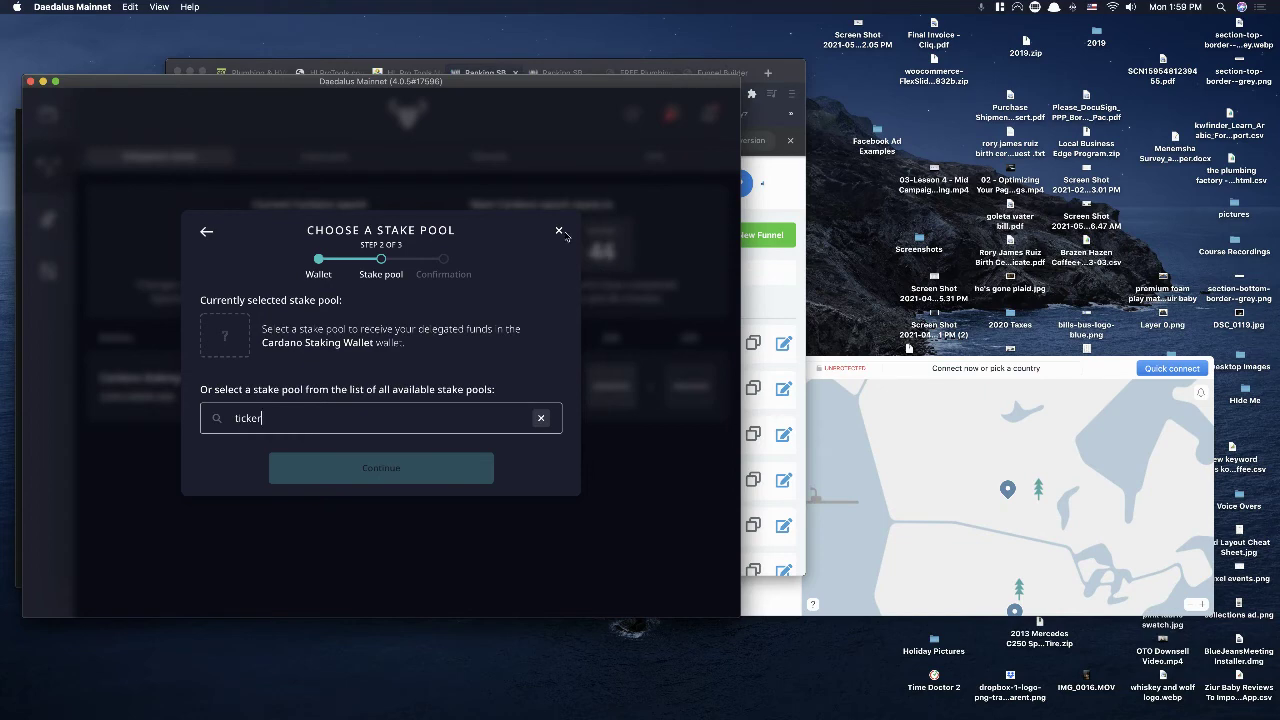
{"action": "left_click", "coordinate": [559, 232]}
{"action": "left_click", "coordinate": [559, 232]}
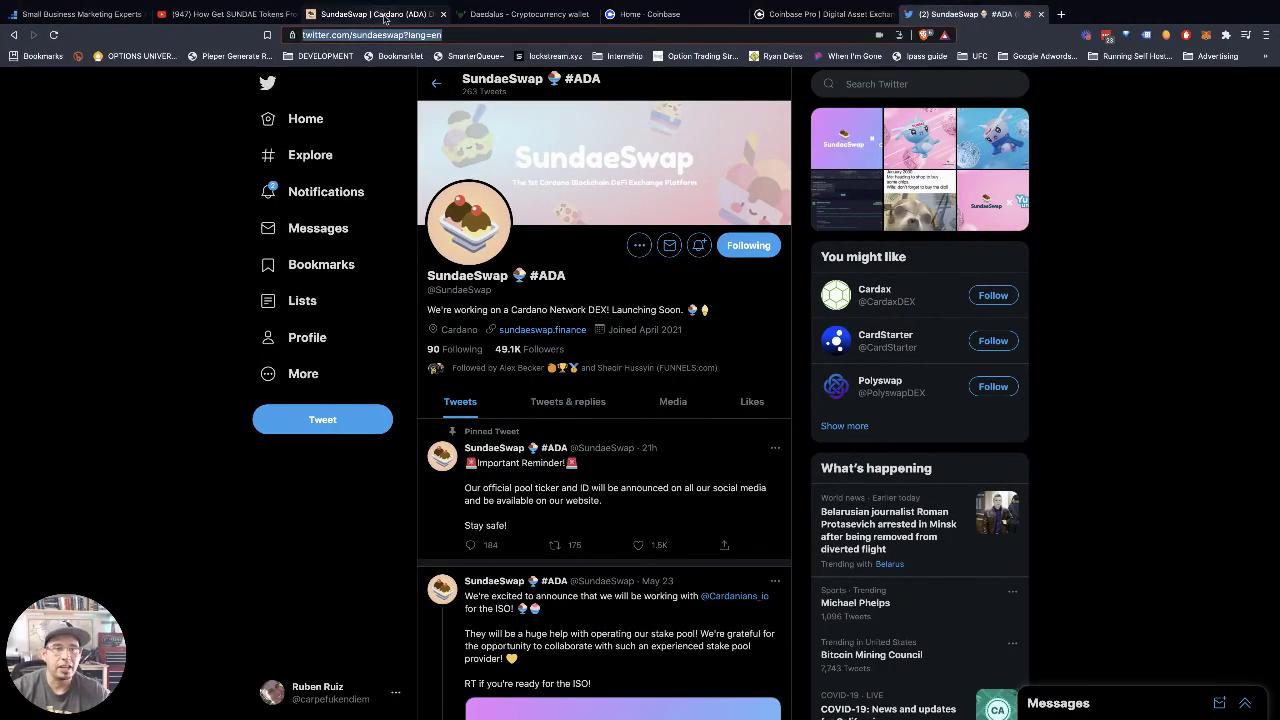
Go from the SundaeSwap Twitter profile back to the sundaeswap.finance homepage tab
{"action": "left_click", "coordinate": [383, 19]}
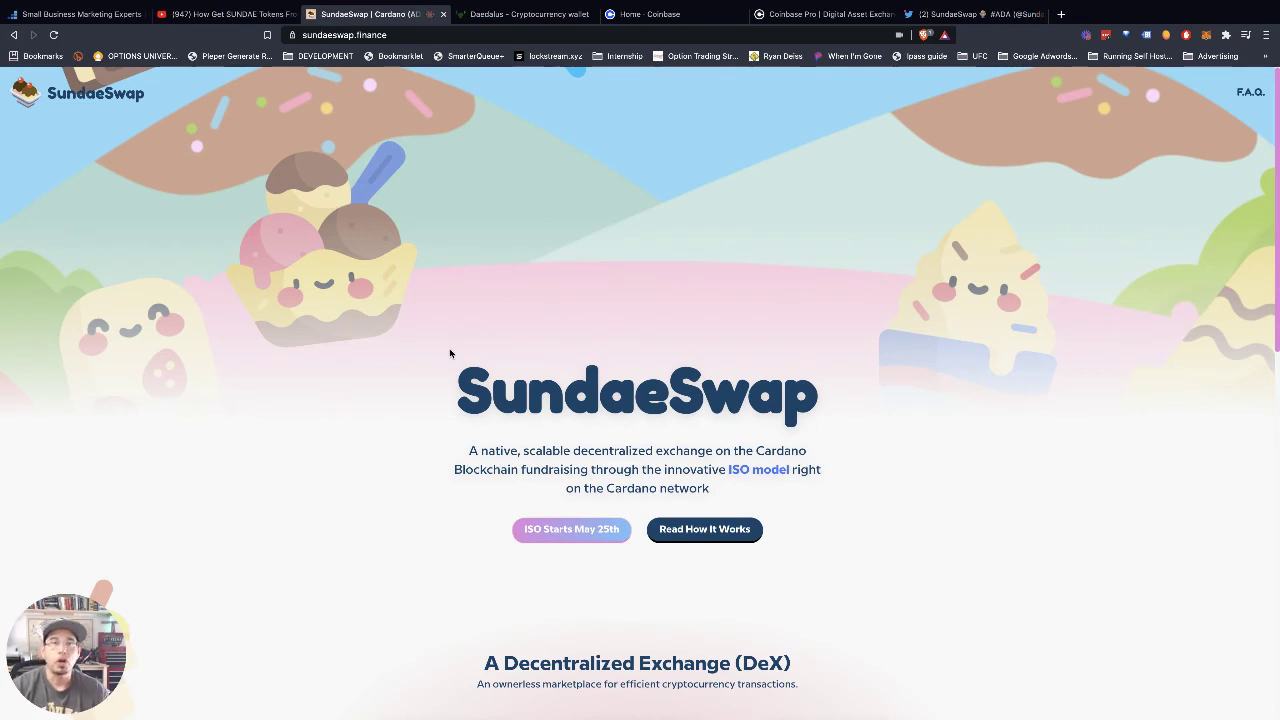